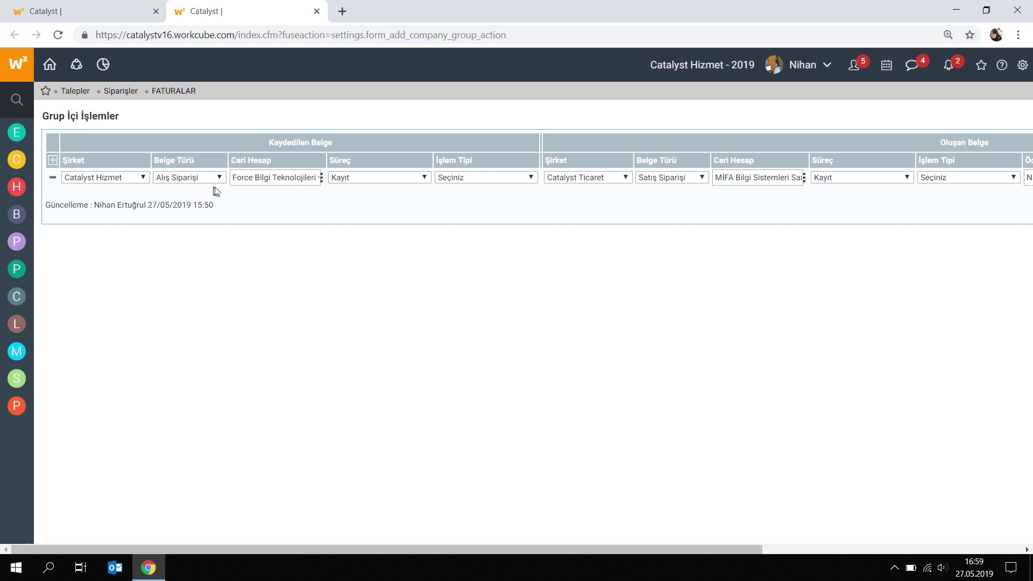
# Step: Select Catalyst Hizmet as the company and Alış Siparişi as the document type for the Kaydedilen Belge row
pyautogui.click(128, 180)
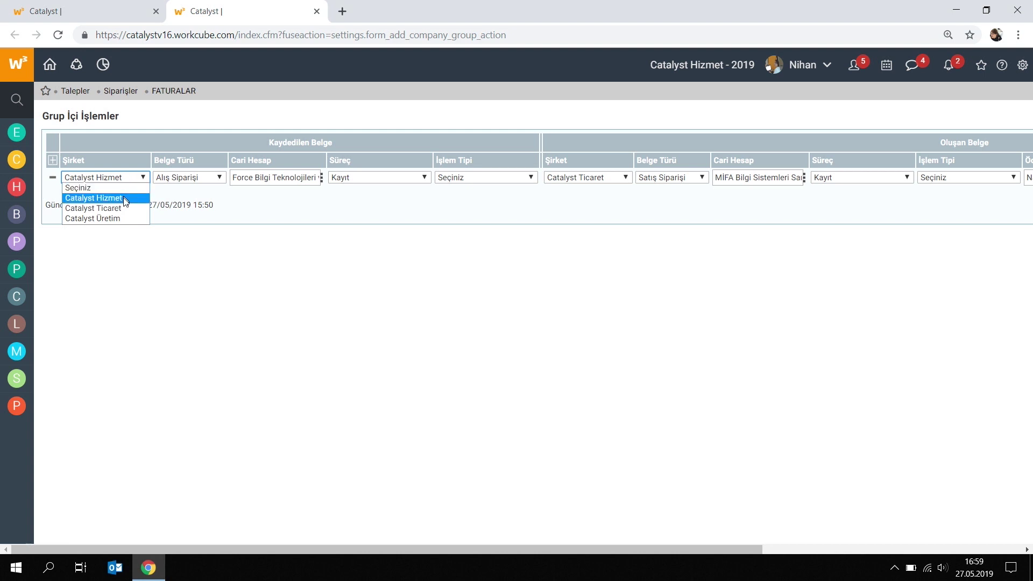
pyautogui.click(124, 200)
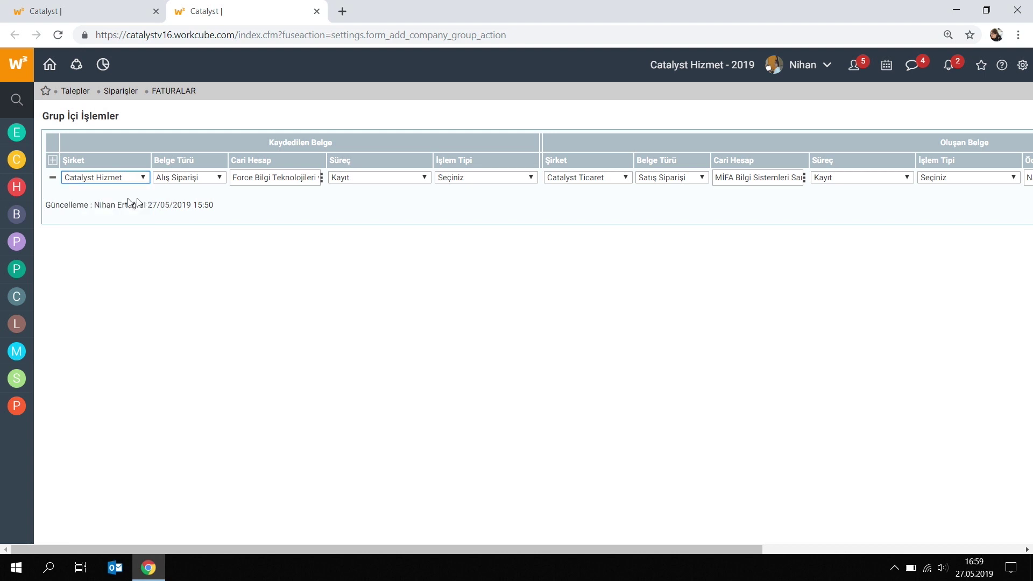
pyautogui.click(219, 179)
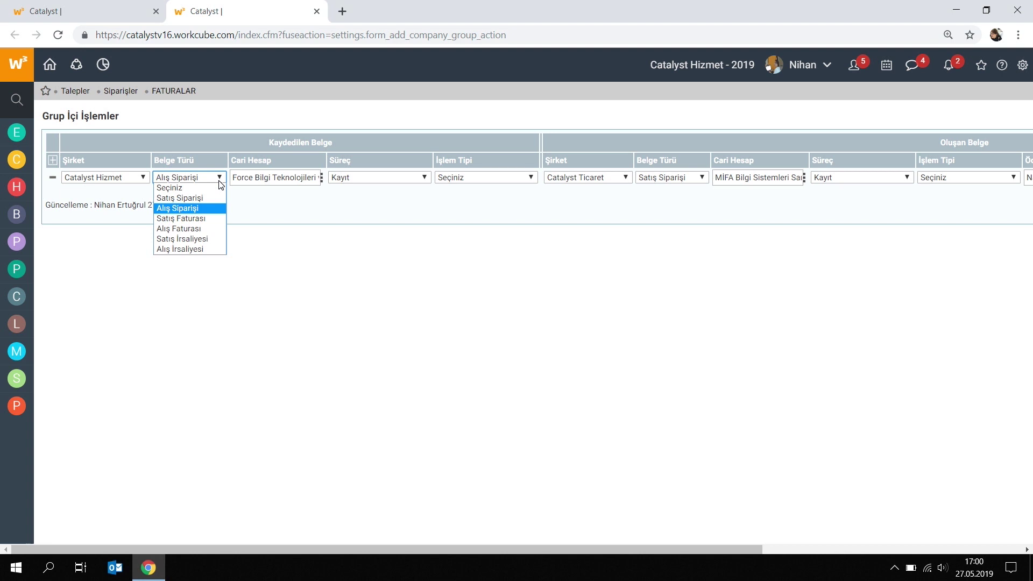
pyautogui.click(200, 209)
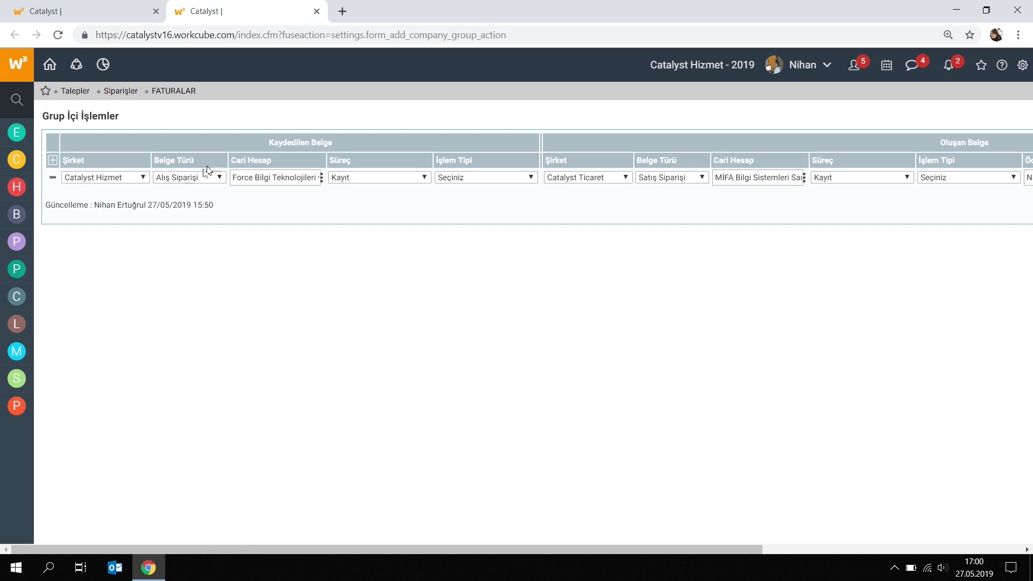
pyautogui.click(186, 178)
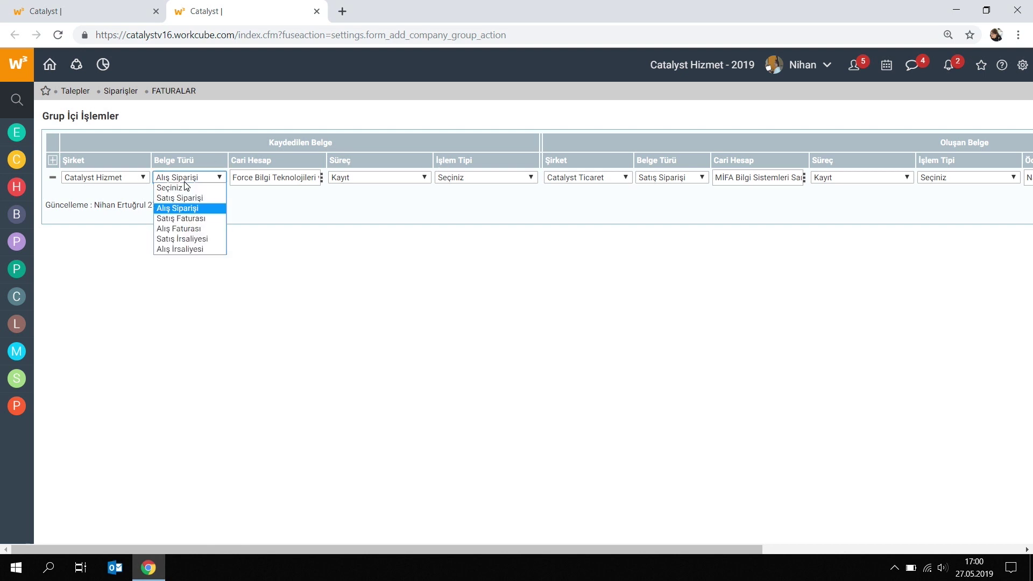
pyautogui.click(189, 209)
# Step: Examine the Süreç and İşlem Tipi options offered for an Alış Siparişi in the Kaydedilen Belge section
pyautogui.click(373, 184)
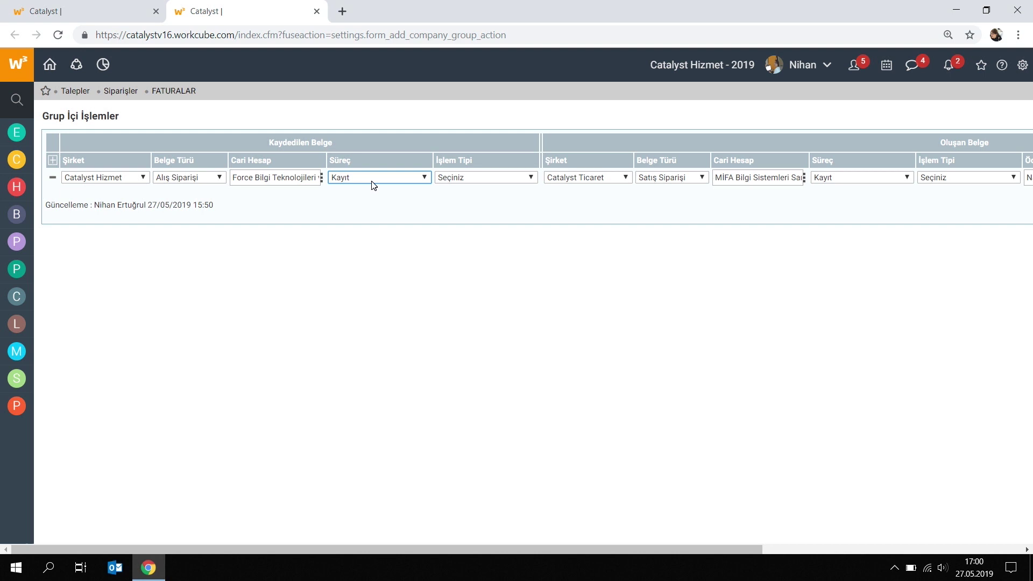
pyautogui.click(374, 185)
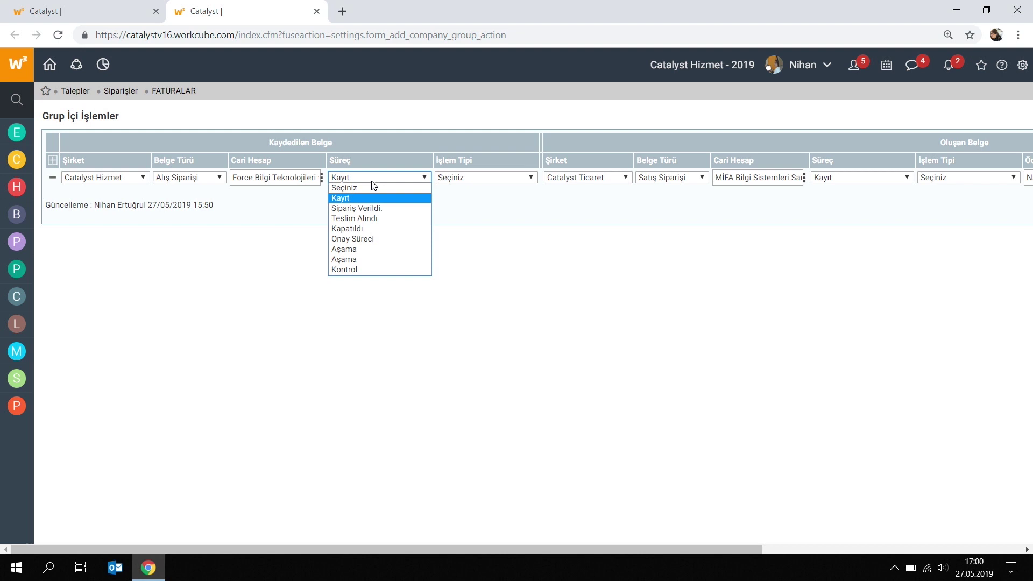
pyautogui.click(463, 183)
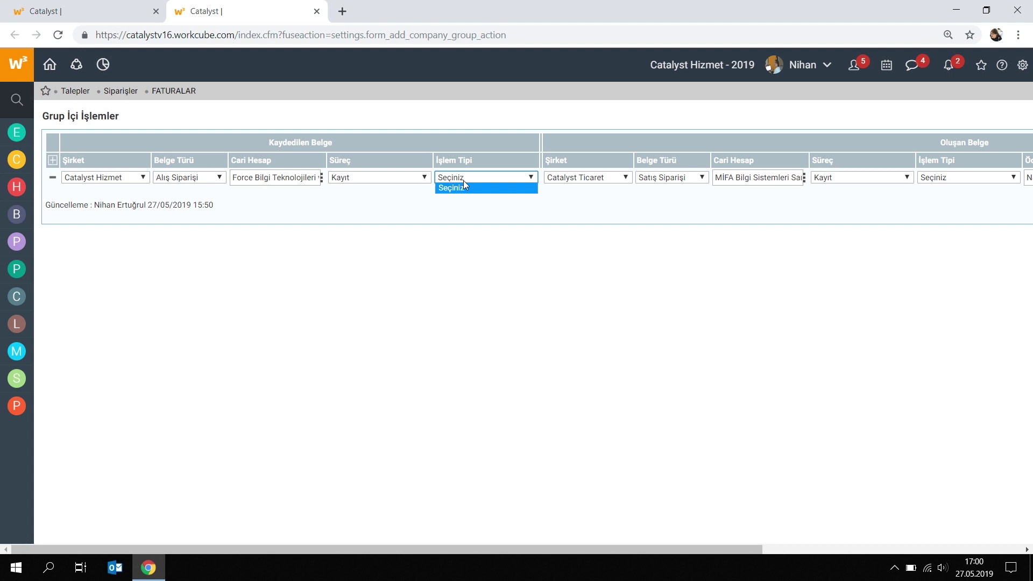
pyautogui.click(347, 221)
# Step: Try Satış Faturası as the recorded document's type and check its Süreç and İşlem Tipi options
pyautogui.click(199, 180)
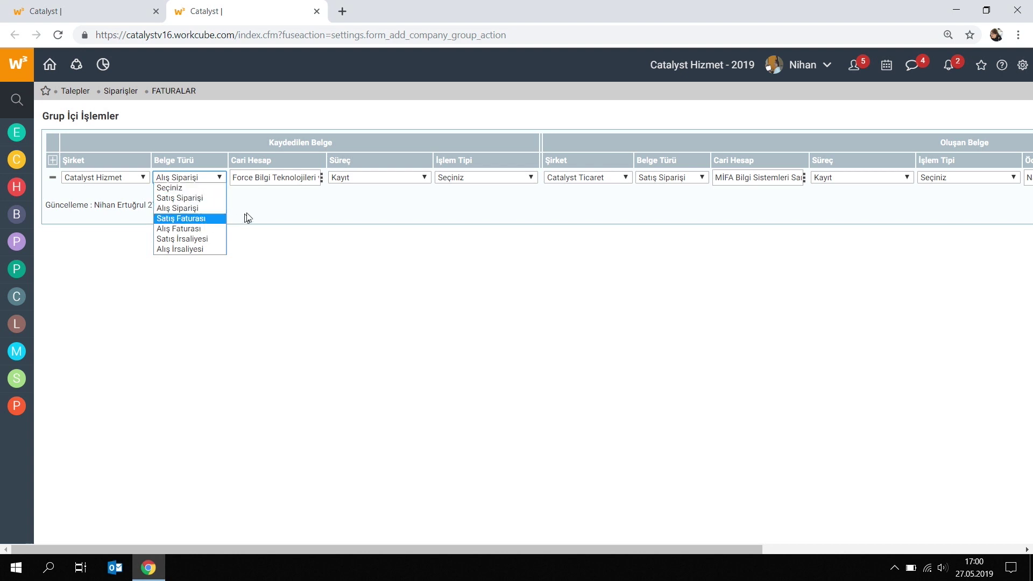
pyautogui.click(211, 218)
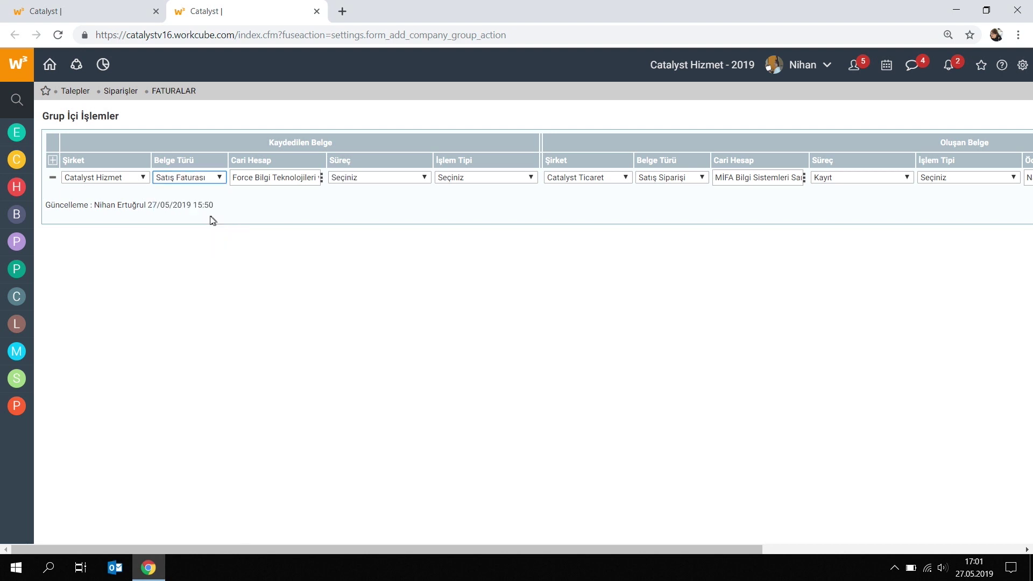
pyautogui.click(377, 180)
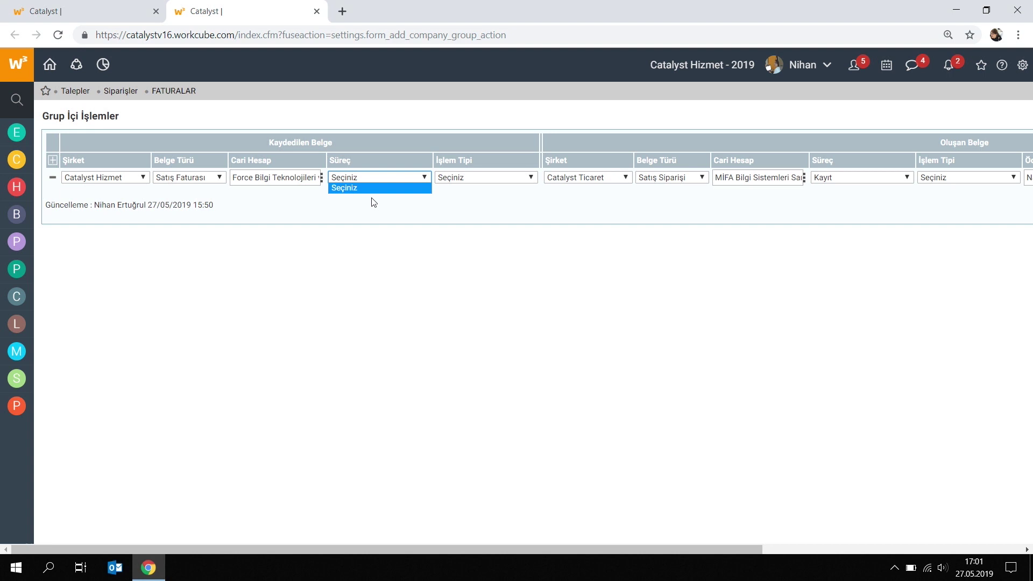
pyautogui.click(374, 201)
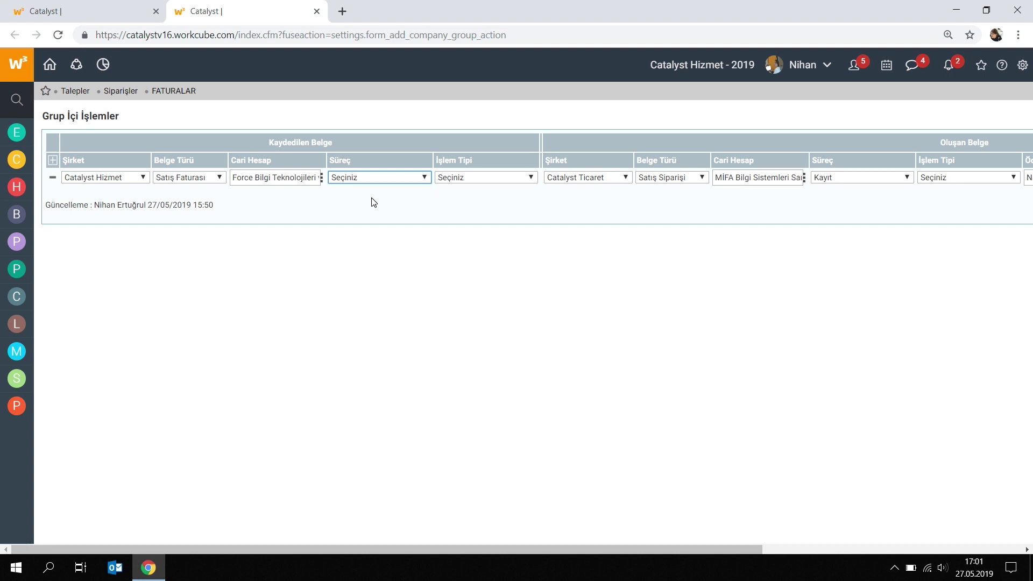
pyautogui.click(486, 179)
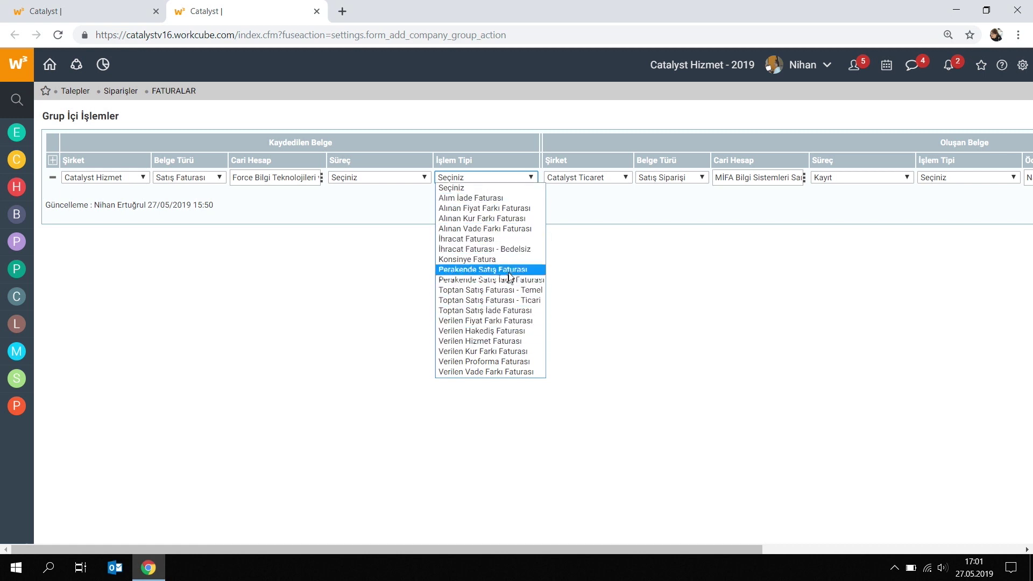
pyautogui.click(377, 210)
# Step: Set the recorded document's type back to Alış Siparişi and its Süreç to Kayıt
pyautogui.click(195, 180)
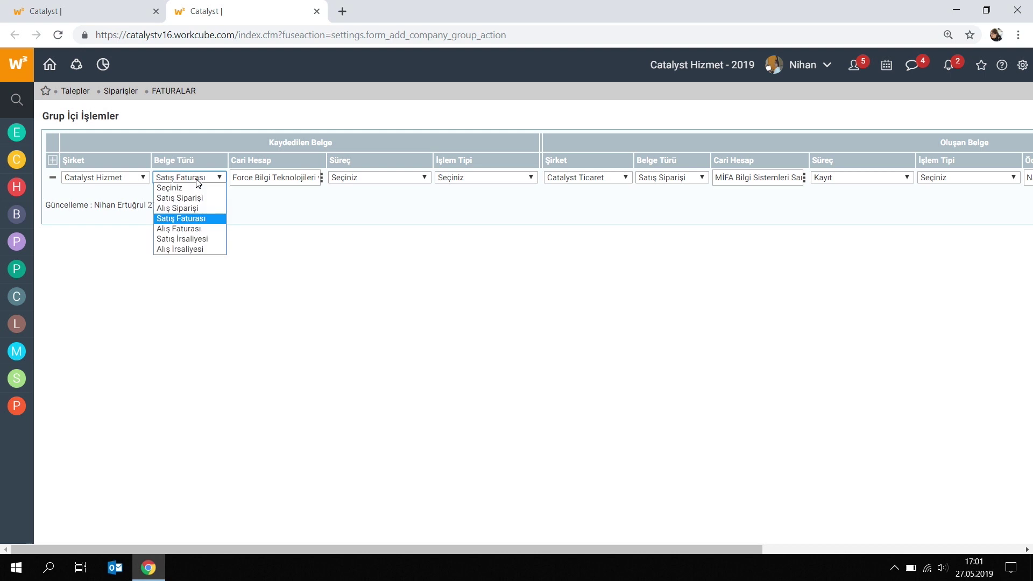
pyautogui.click(195, 209)
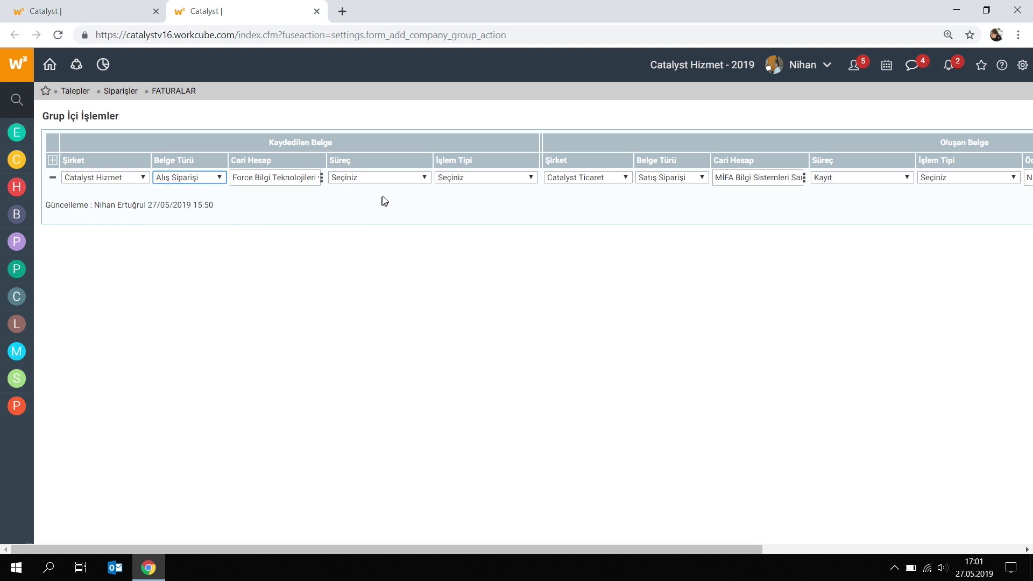
pyautogui.click(392, 183)
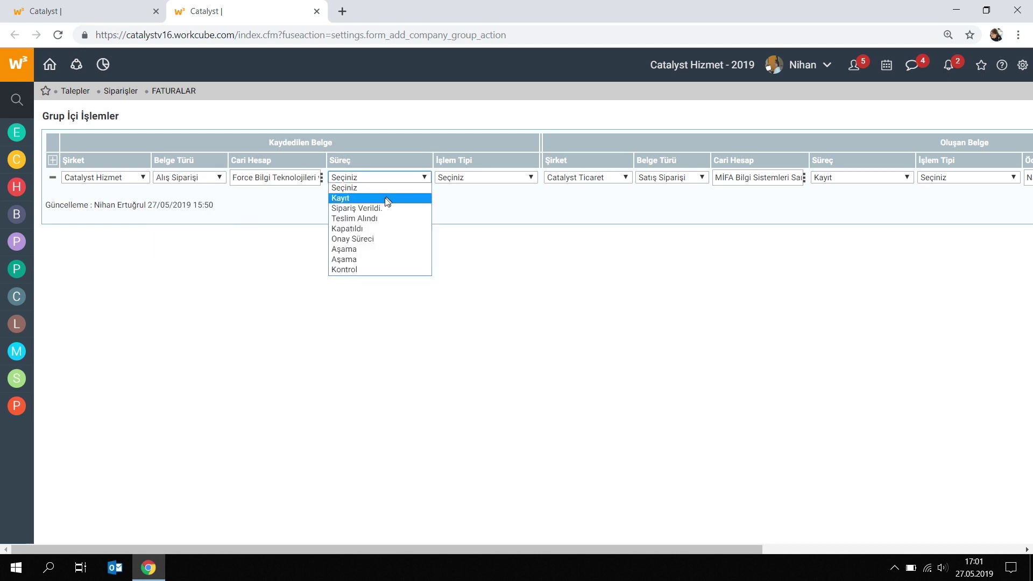
pyautogui.click(387, 198)
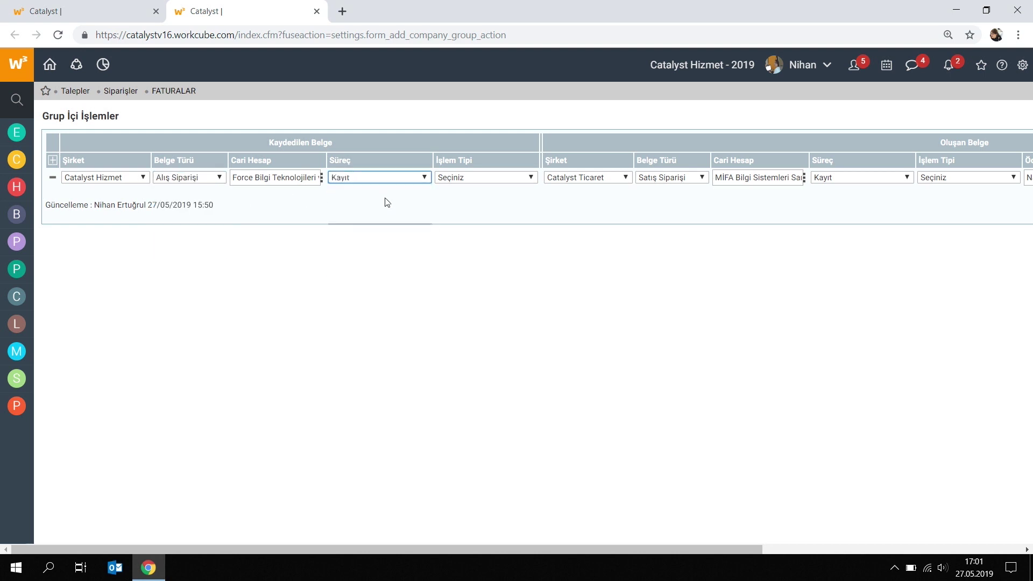
pyautogui.click(445, 203)
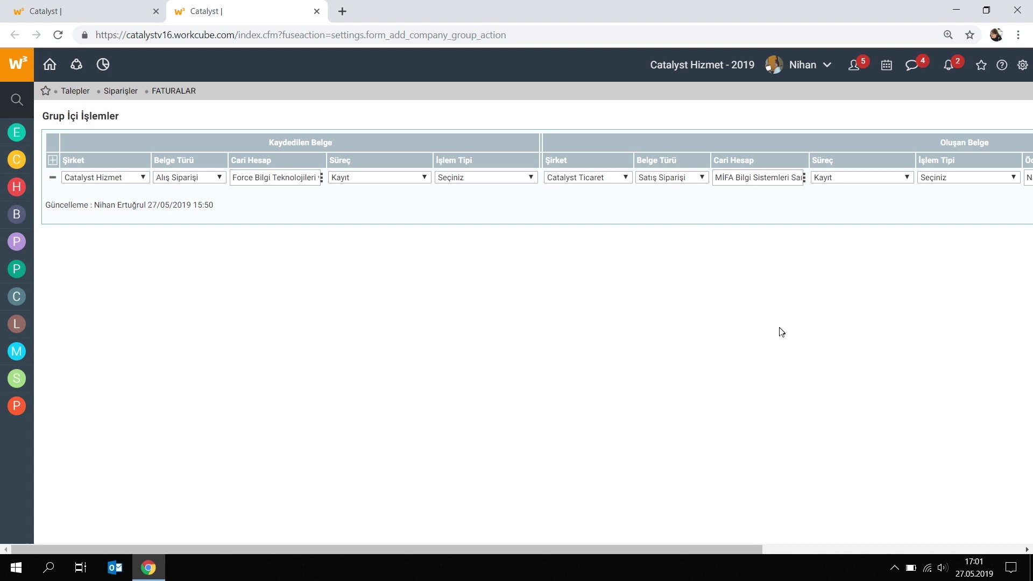
# Step: In the Oluşan Belge section, select Catalyst Ticaret as the company and Kayıt as the Süreç
pyautogui.moveTo(741, 550); pyautogui.dragTo(1020, 538)
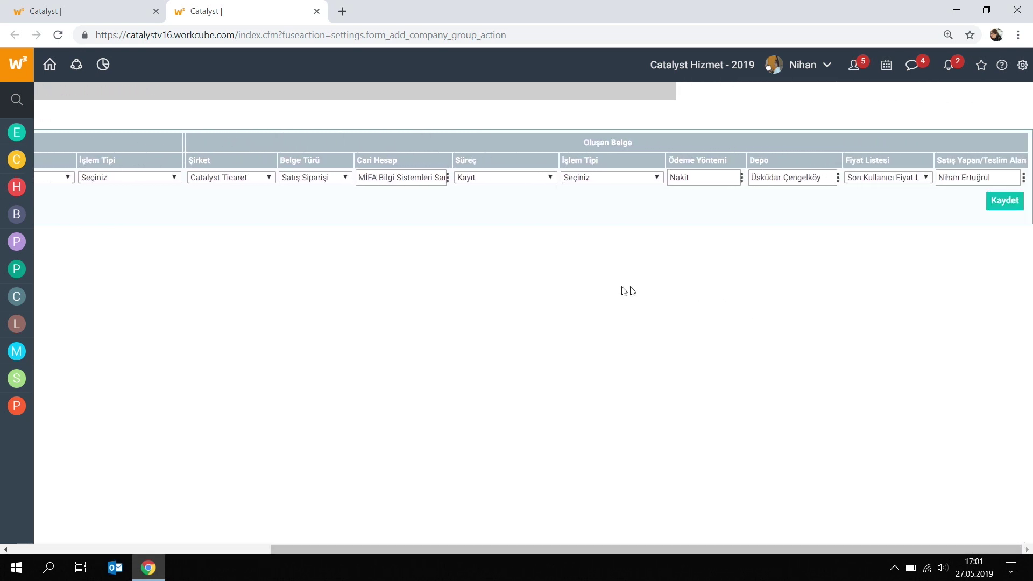
pyautogui.click(244, 177)
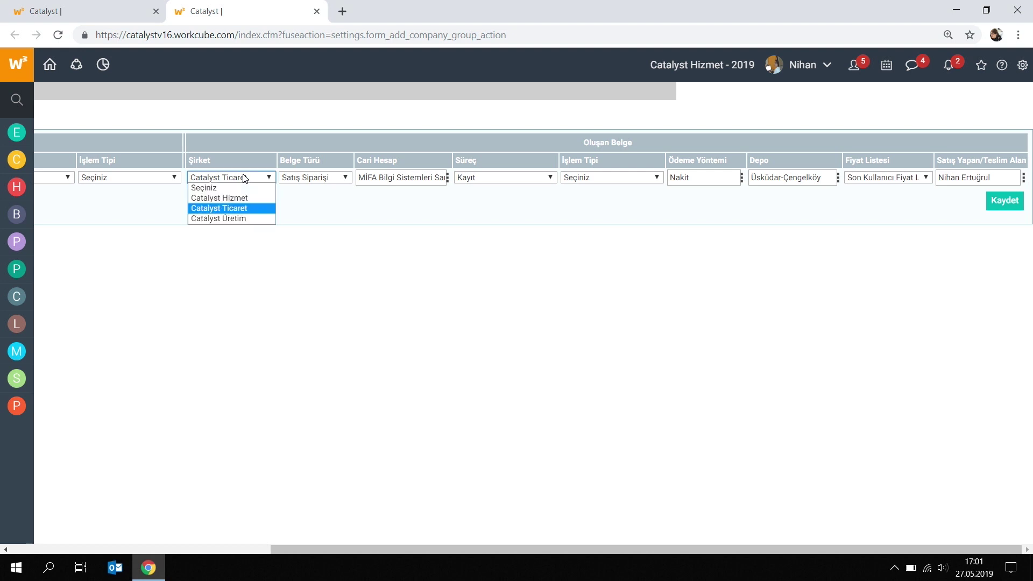
pyautogui.click(246, 208)
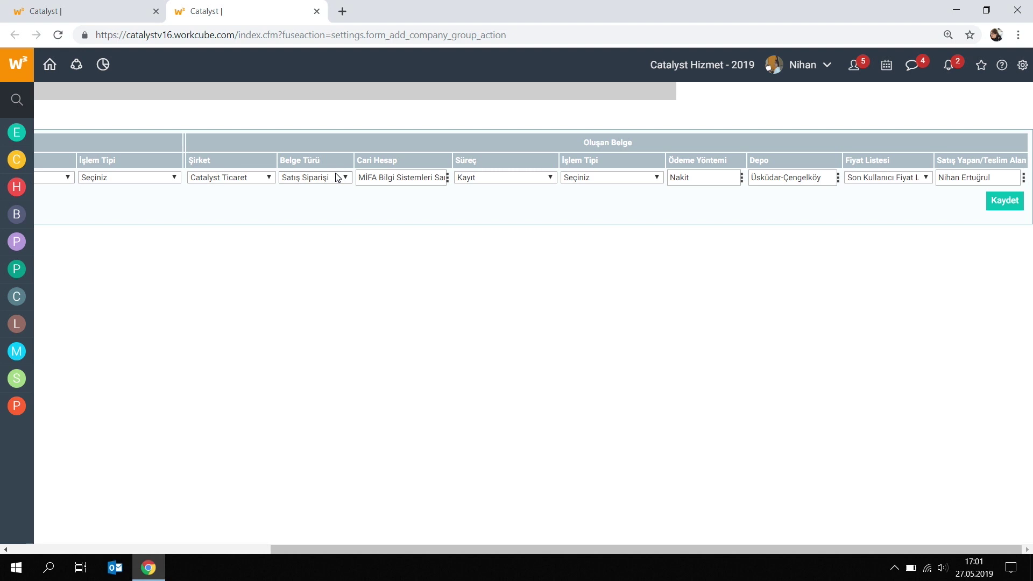
pyautogui.tripleClick(394, 178)
pyautogui.click(407, 198)
pyautogui.click(537, 179)
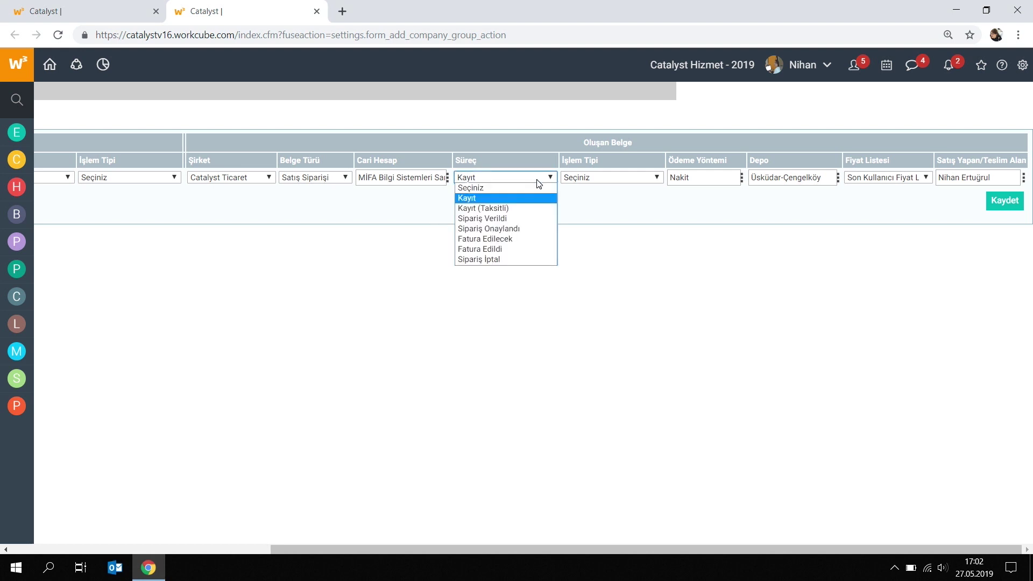
pyautogui.click(529, 198)
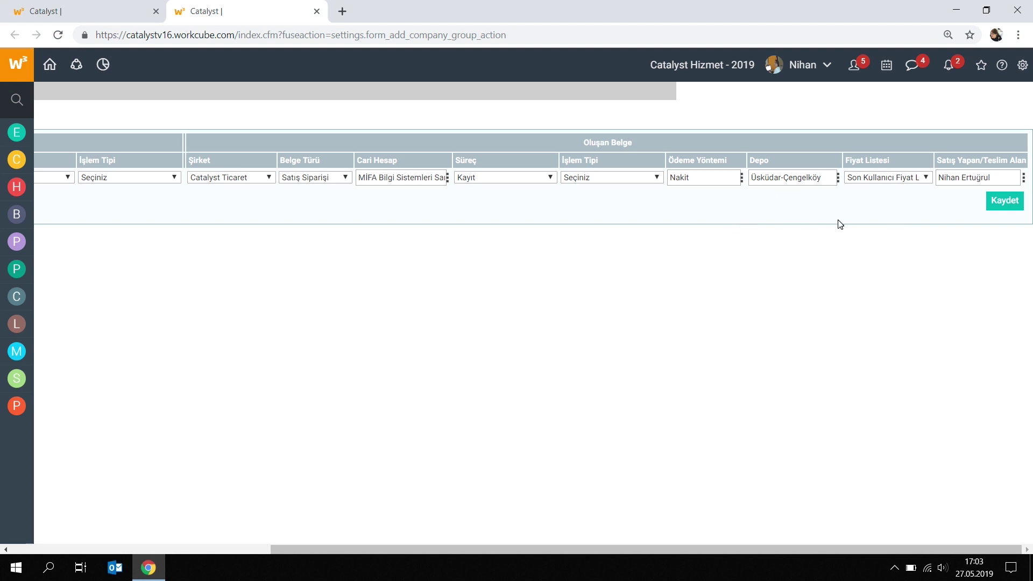
# Step: Switch to the Utility page and search for "sipa" to open the Satın Alma Siparişleri list page
pyautogui.click(56, 7)
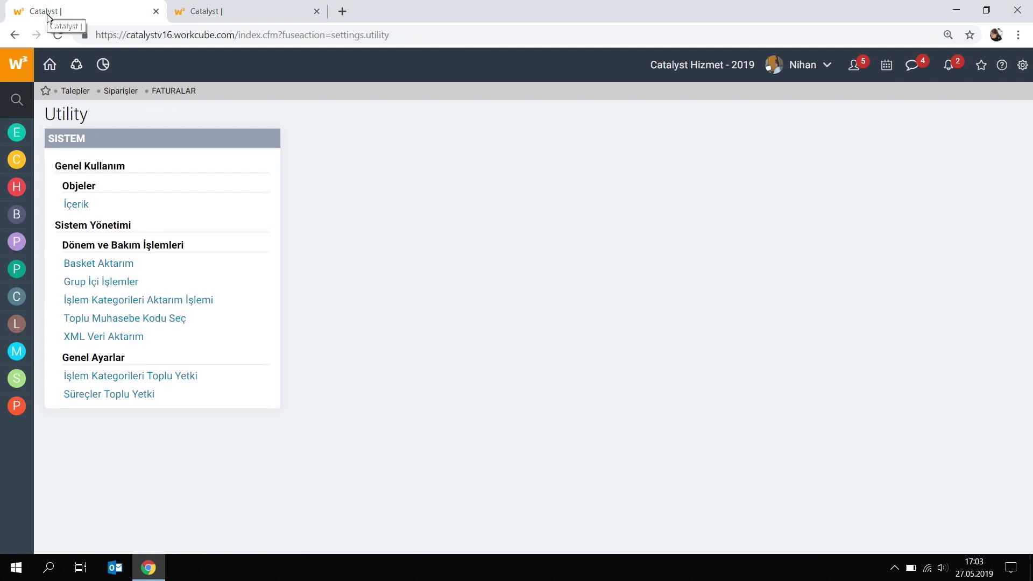
pyautogui.click(15, 104)
pyautogui.write('sipa')
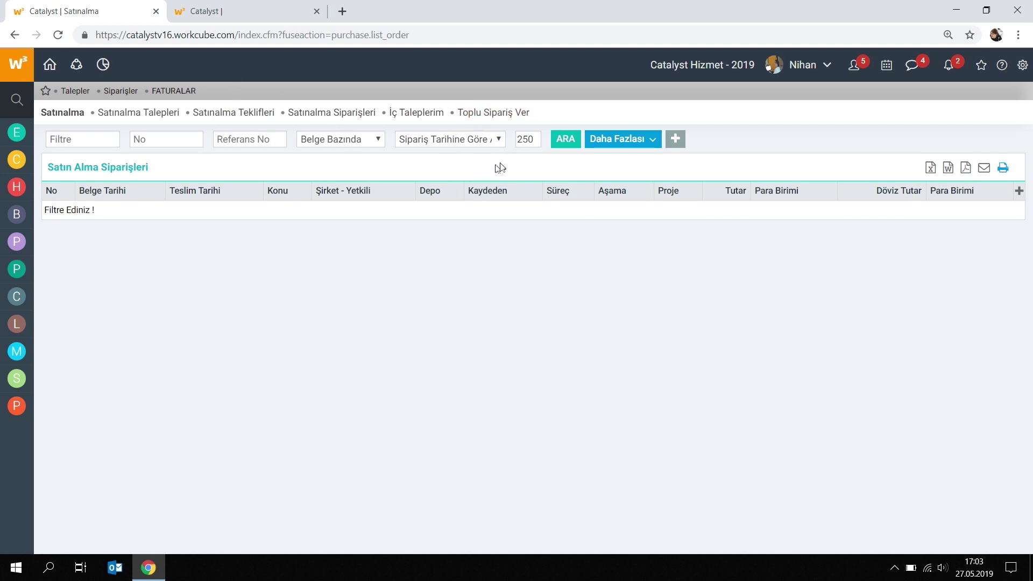
# Step: List the purchase orders, copy the one titled Yeni Sipariş into a new record and save it
pyautogui.click(559, 141)
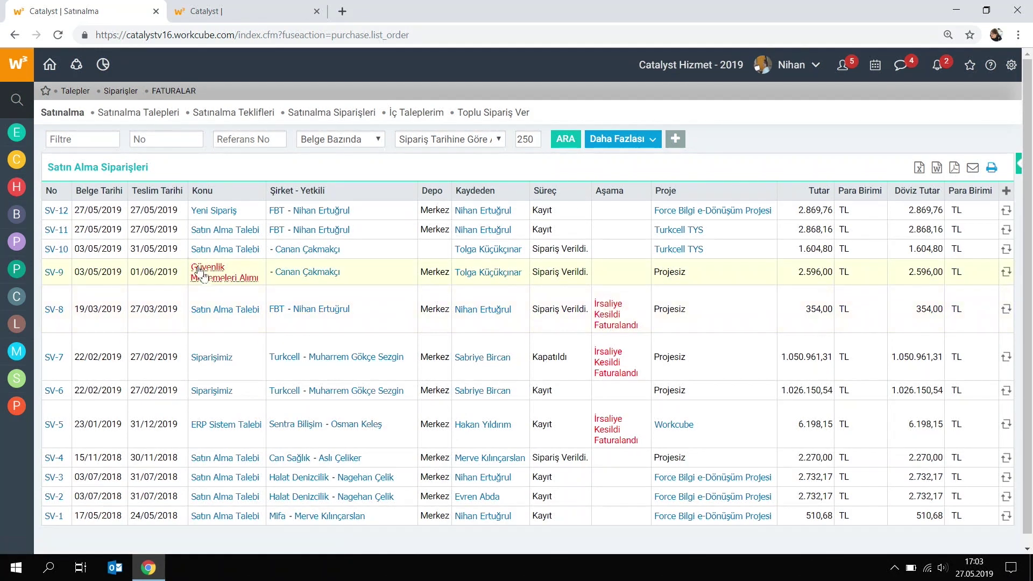
pyautogui.click(54, 210)
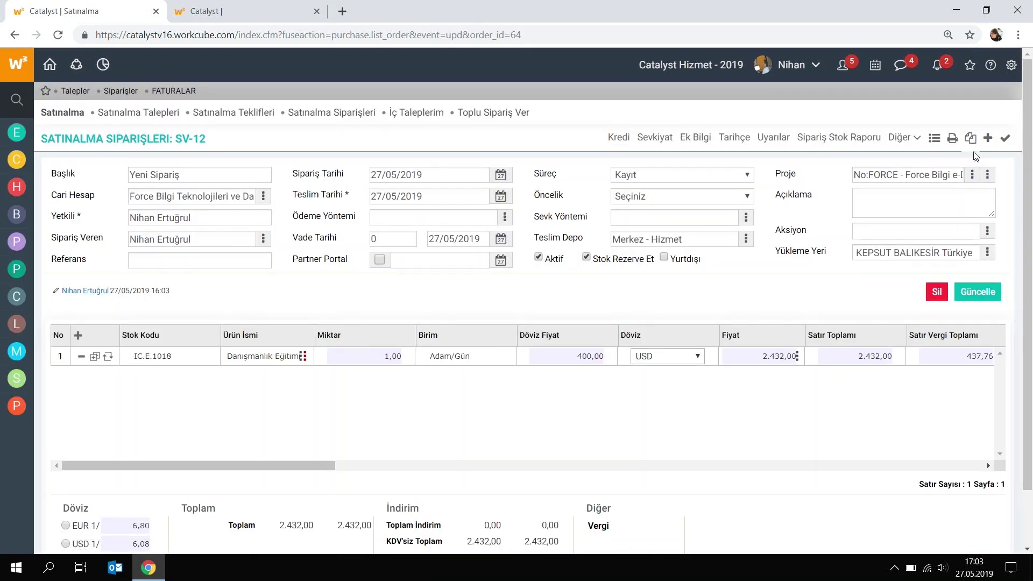
pyautogui.click(971, 139)
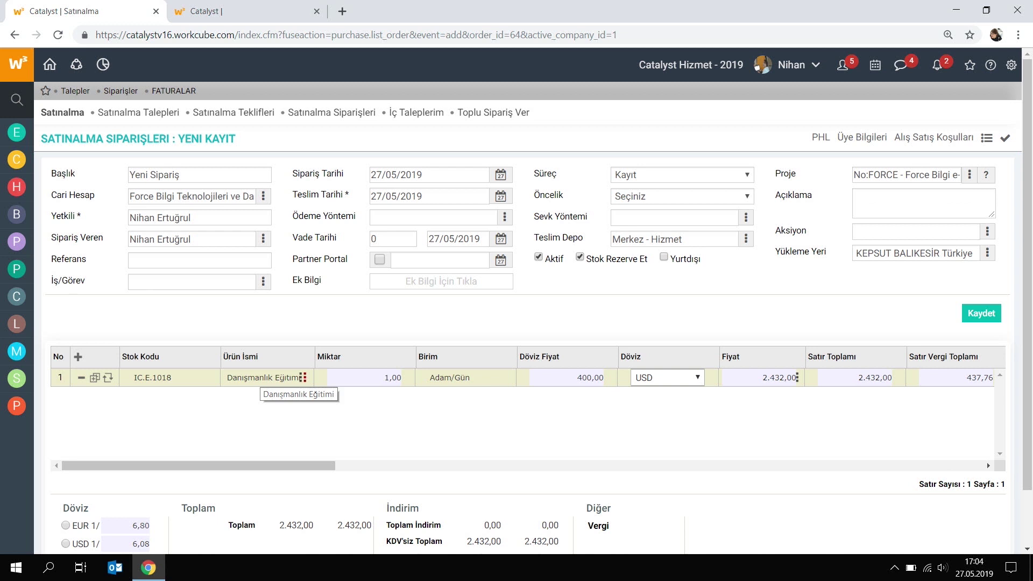
pyautogui.click(983, 314)
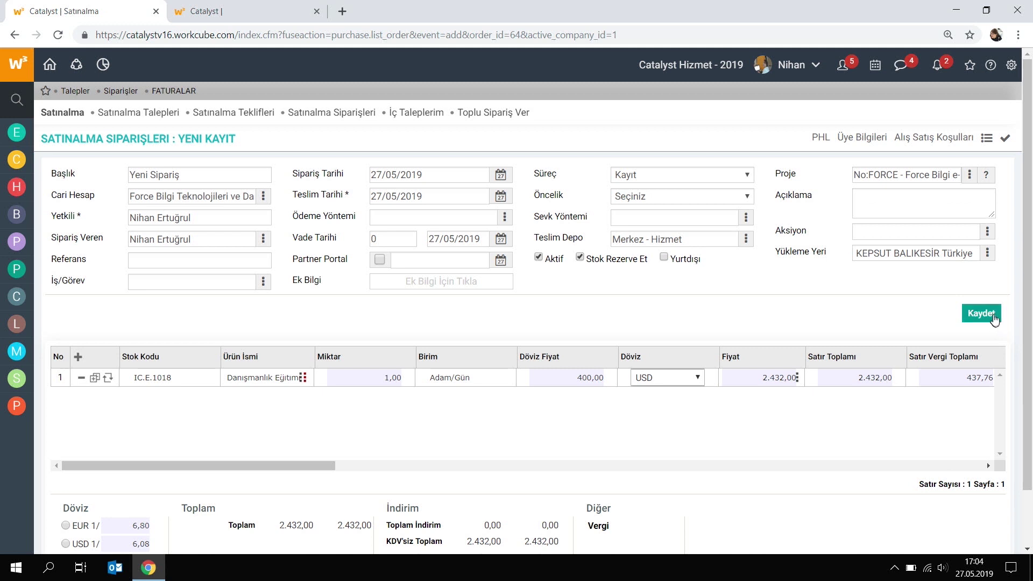
pyautogui.click(985, 316)
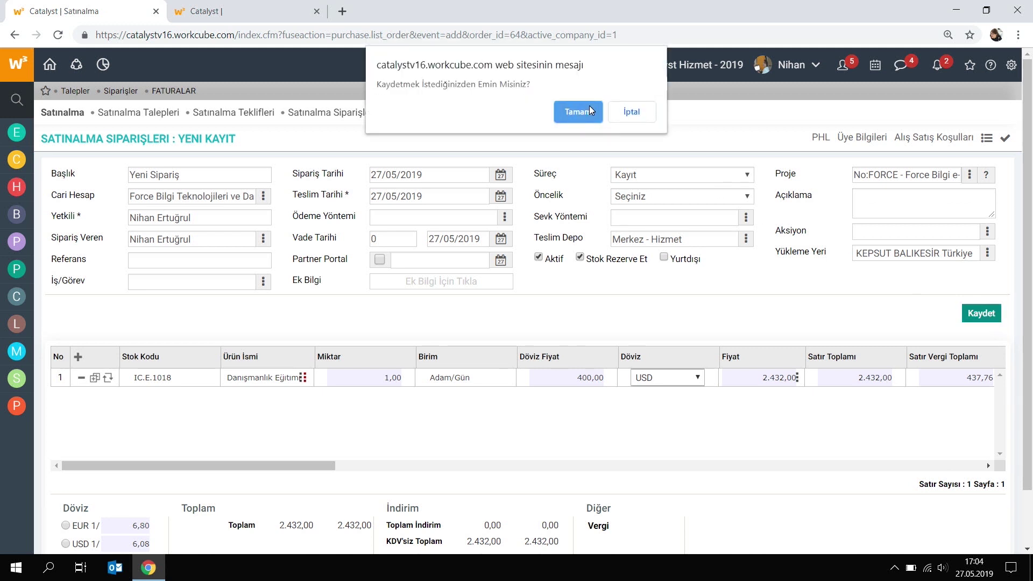
pyautogui.click(590, 110)
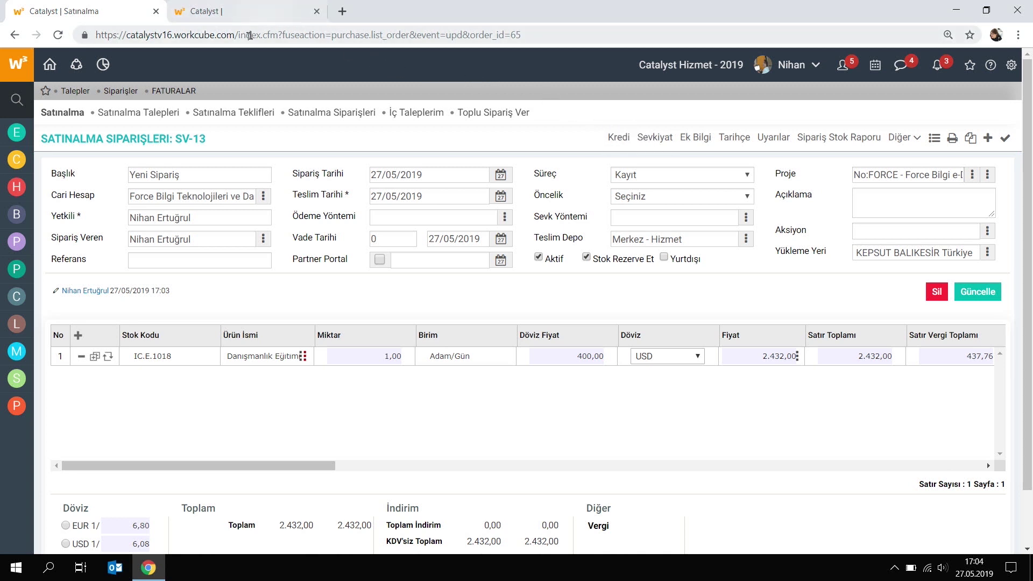
# Step: Open the home page in a new browser tab and switch the working period to Catalyst Ticaret - 2019
pyautogui.middleClick(49, 67)
pyautogui.click(403, 7)
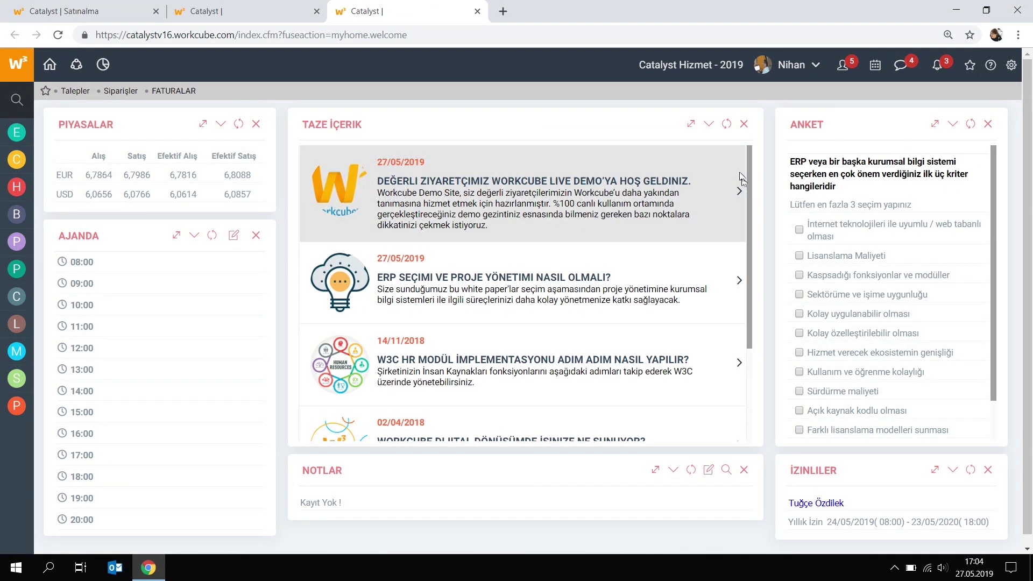
pyautogui.click(709, 77)
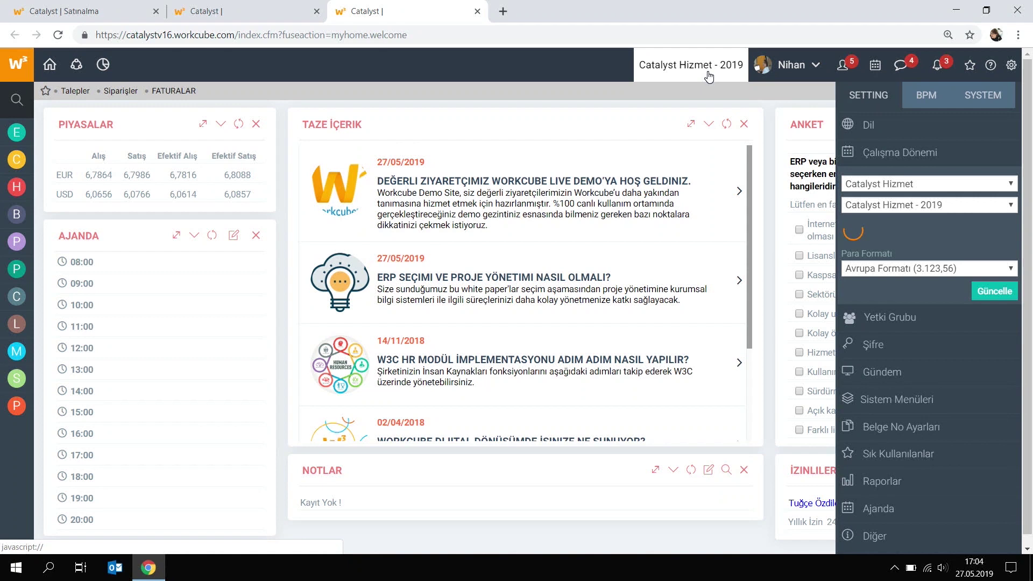
pyautogui.click(918, 186)
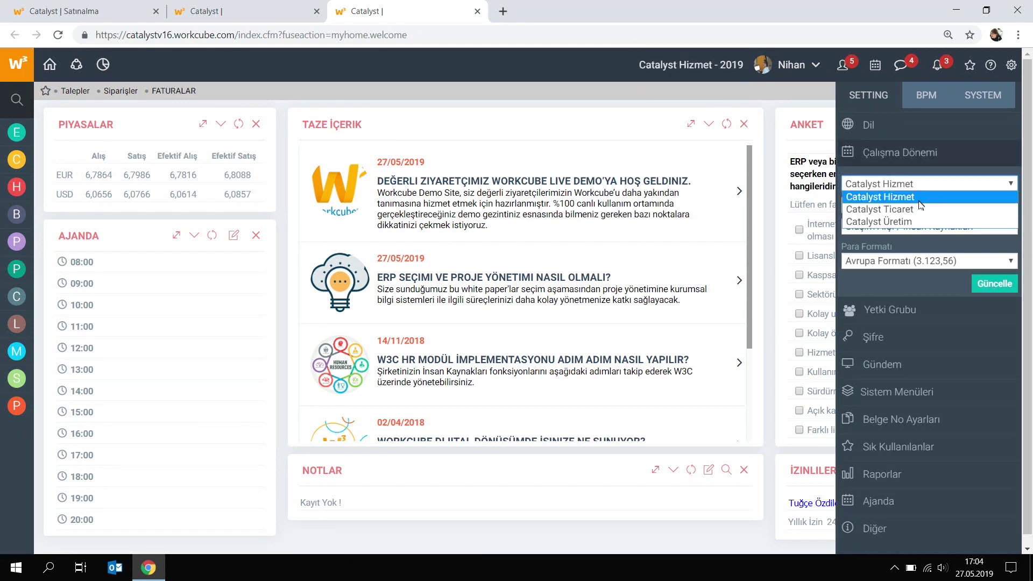
pyautogui.click(915, 210)
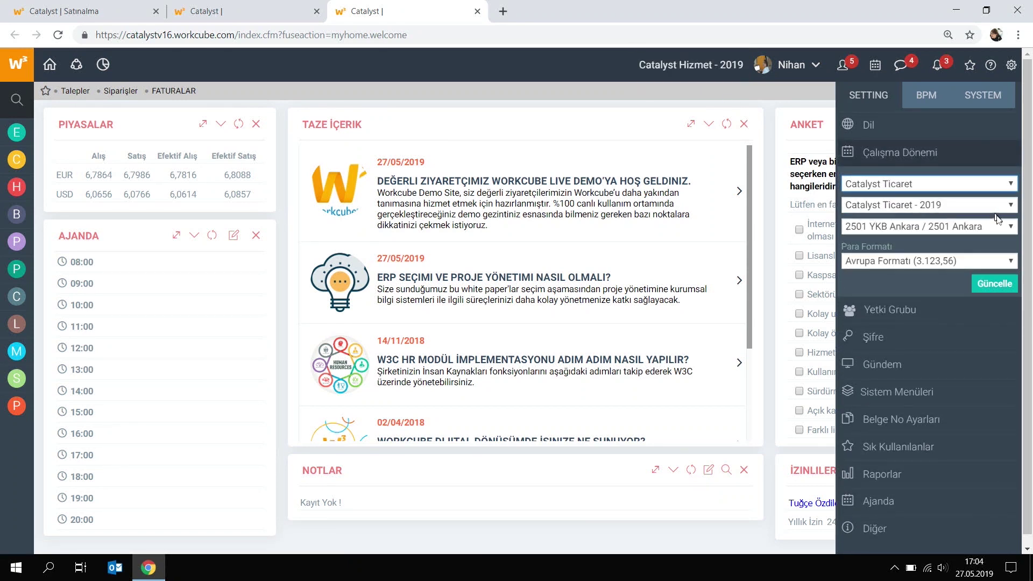
pyautogui.click(994, 283)
# Step: Search for "Şipa" to open the Satış Siparişleri page and list the sales orders
pyautogui.click(16, 99)
pyautogui.write('Şipa')
pyautogui.click(47, 161)
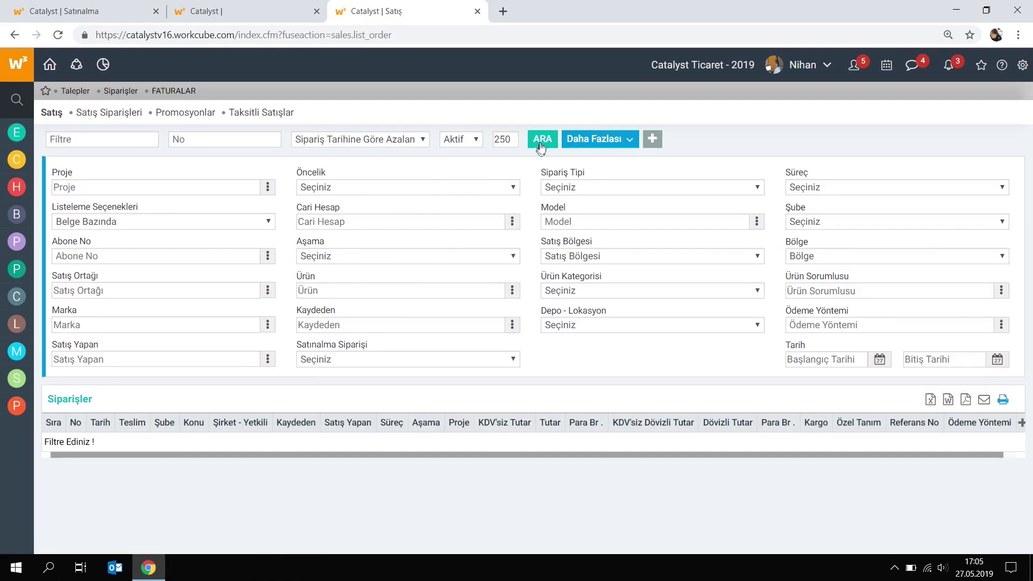
pyautogui.click(542, 141)
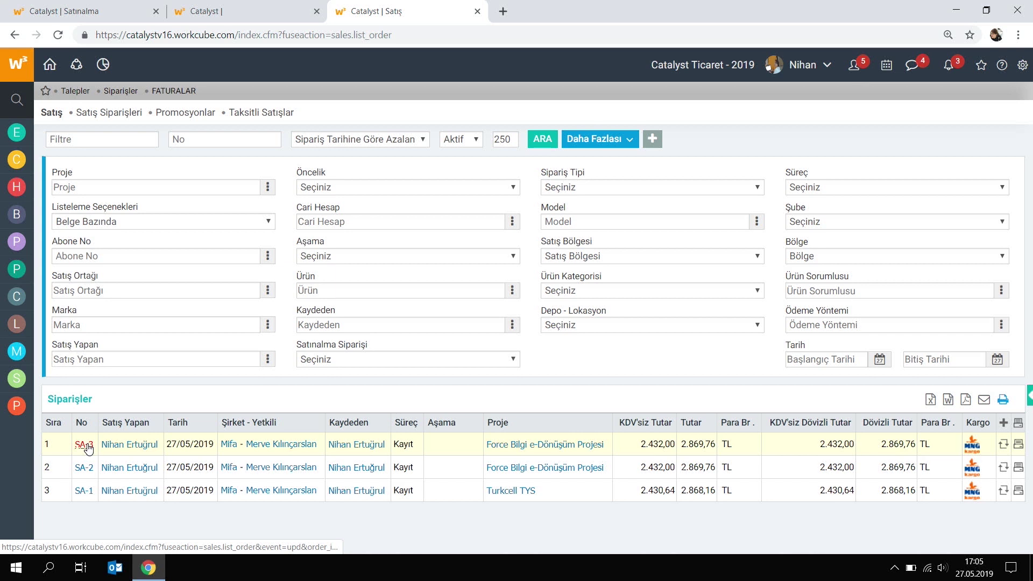
# Step: Open sales order SA-3 and compare its details with purchase order SV-13 in the Satınalma browser tab
pyautogui.click(96, 445)
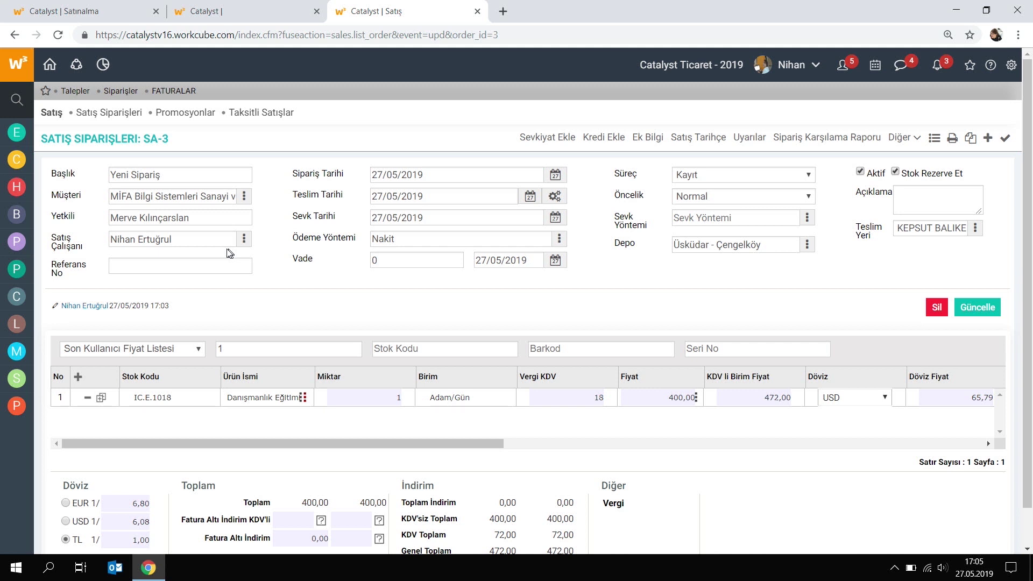
pyautogui.click(102, 11)
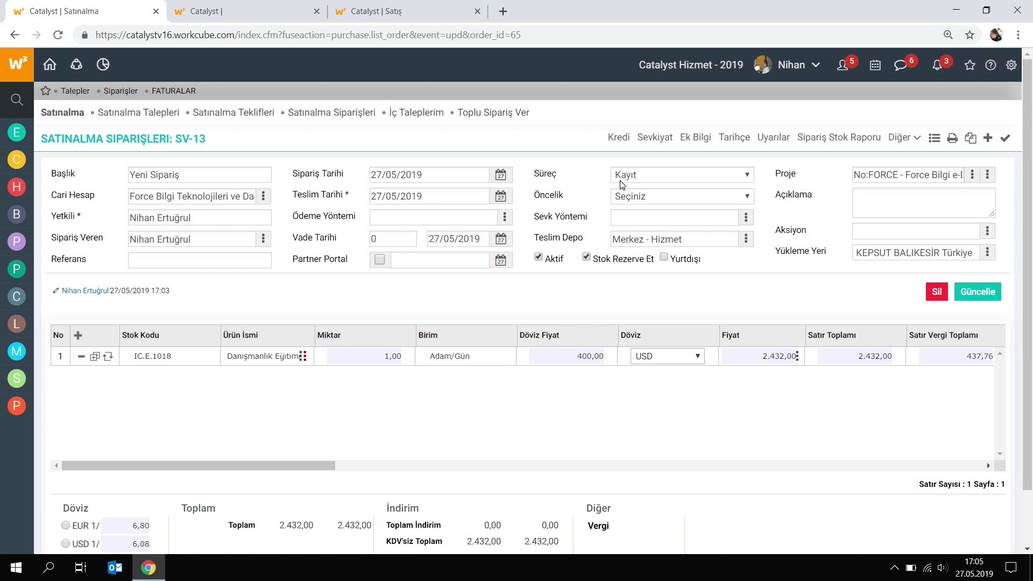
pyautogui.click(409, 11)
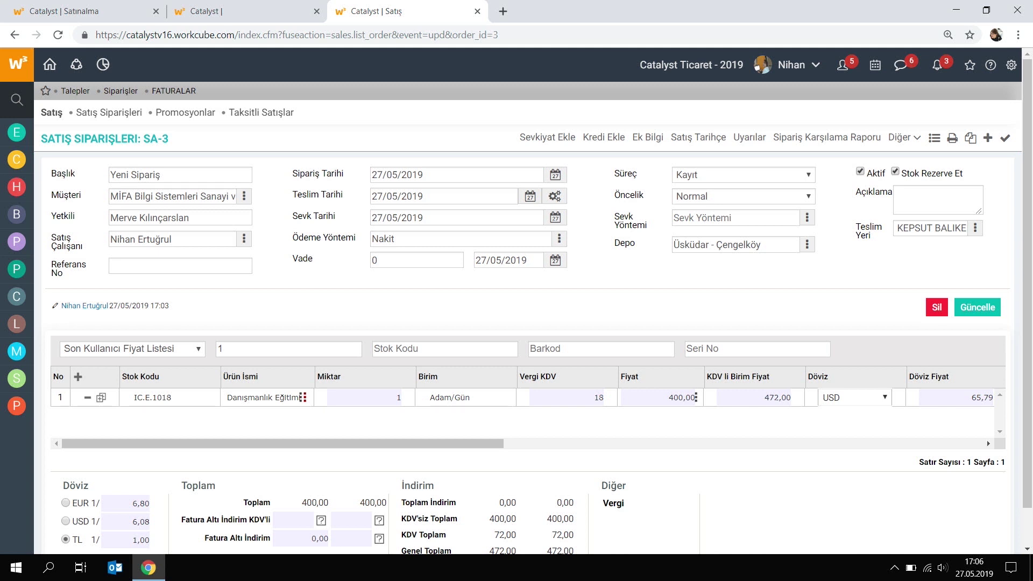
# Step: Return to the Grup İçi İşlemler settings and open the Belge Türü options of the Kaydedilen Belge section
pyautogui.click(226, 12)
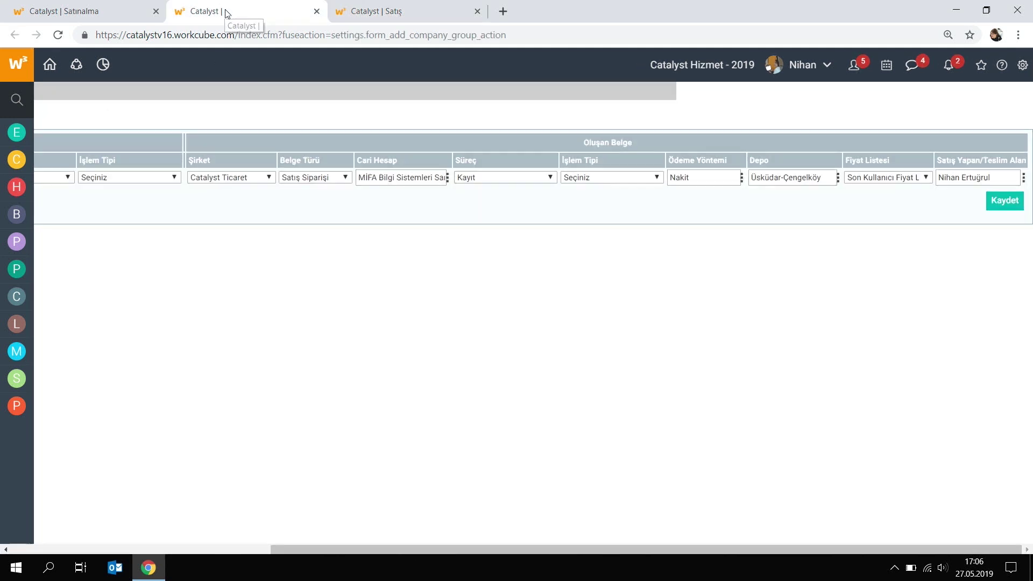
pyautogui.moveTo(626, 550); pyautogui.dragTo(312, 525)
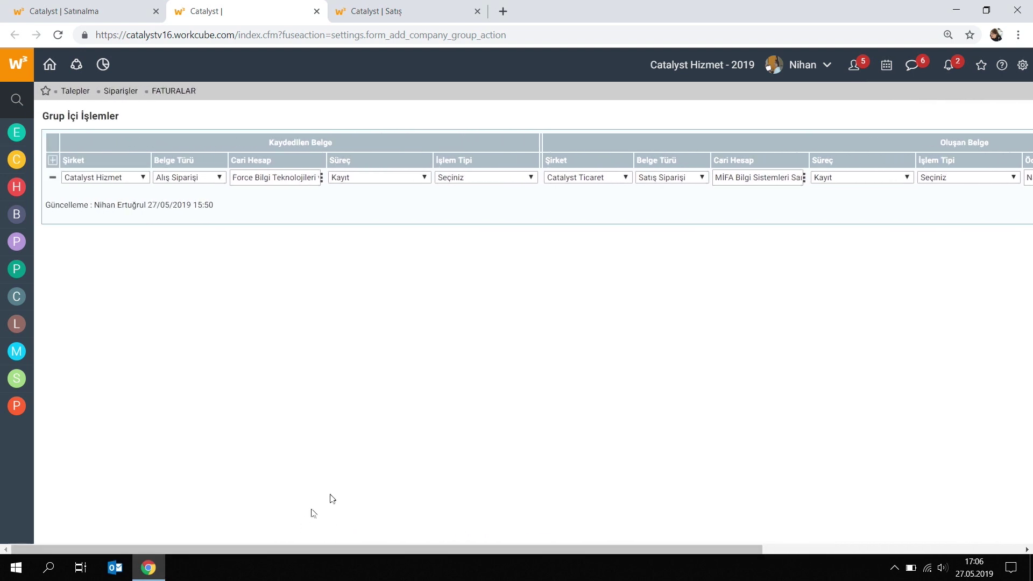
pyautogui.click(208, 181)
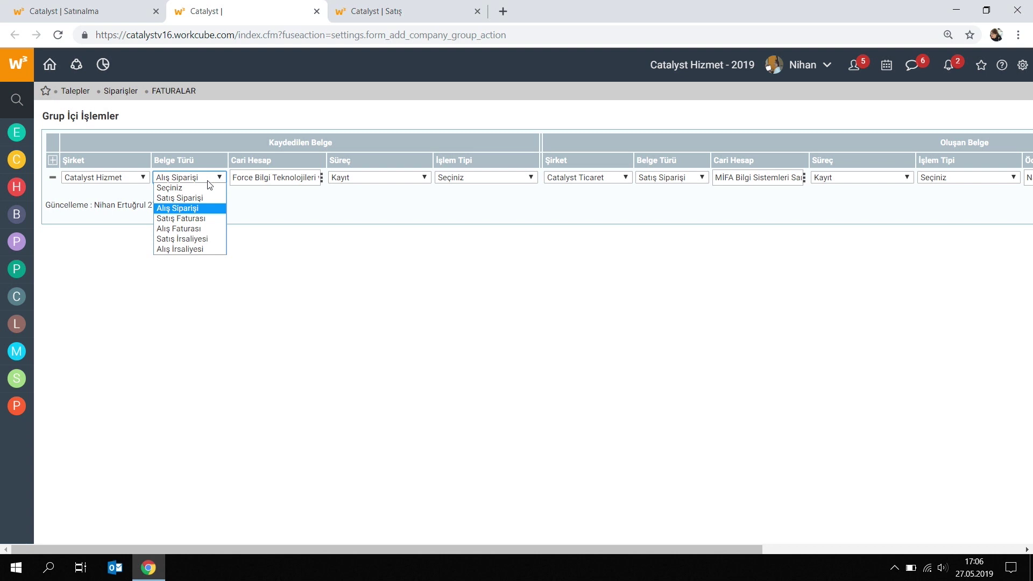